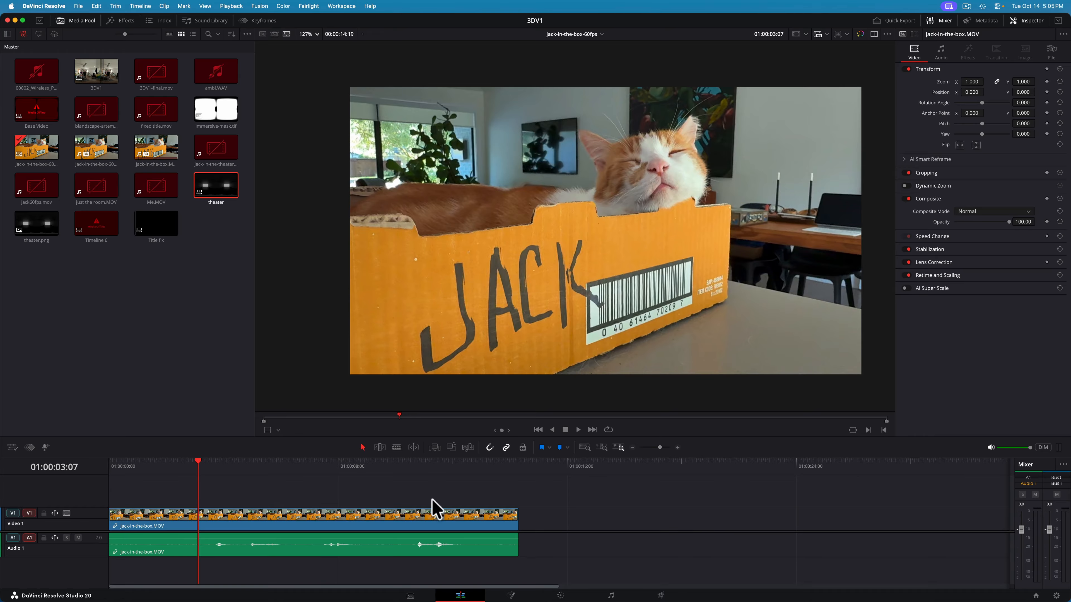
Review the stereoscopic ProRes render settings of the jack-in-the-box-60fps timeline, and open the 60fps clip in the media pool.
{"action": "left_click", "coordinate": [661, 595]}
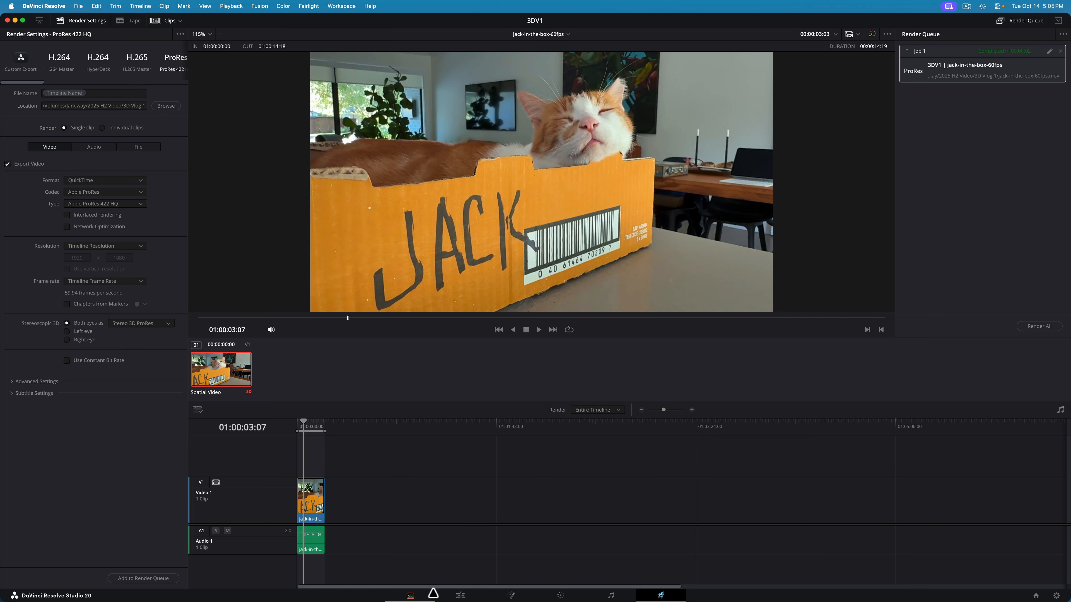
{"action": "left_click", "coordinate": [460, 595]}
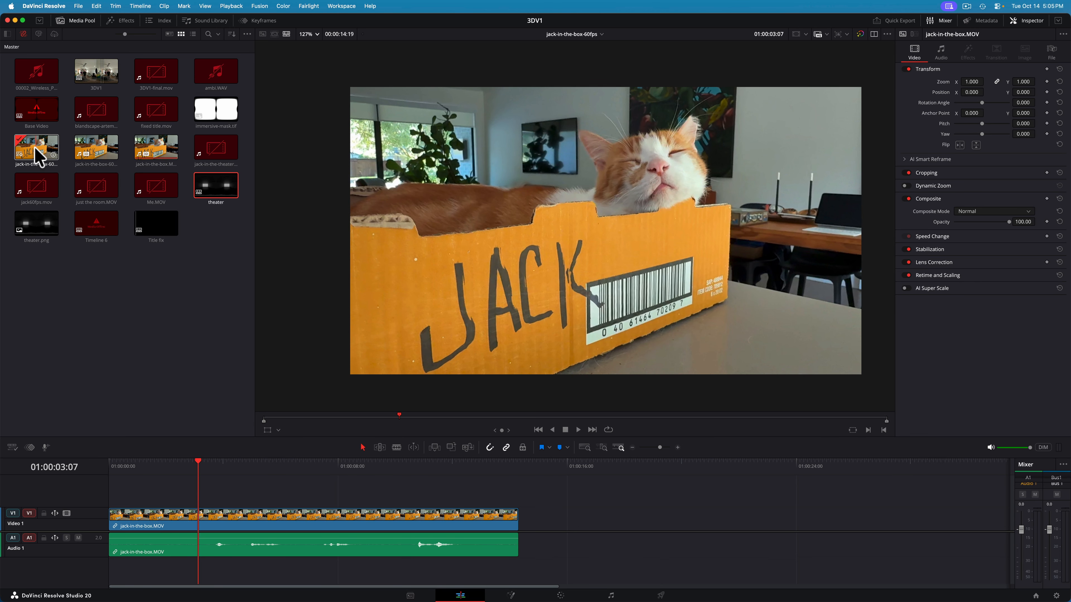
{"action": "double_click", "coordinate": [94, 150]}
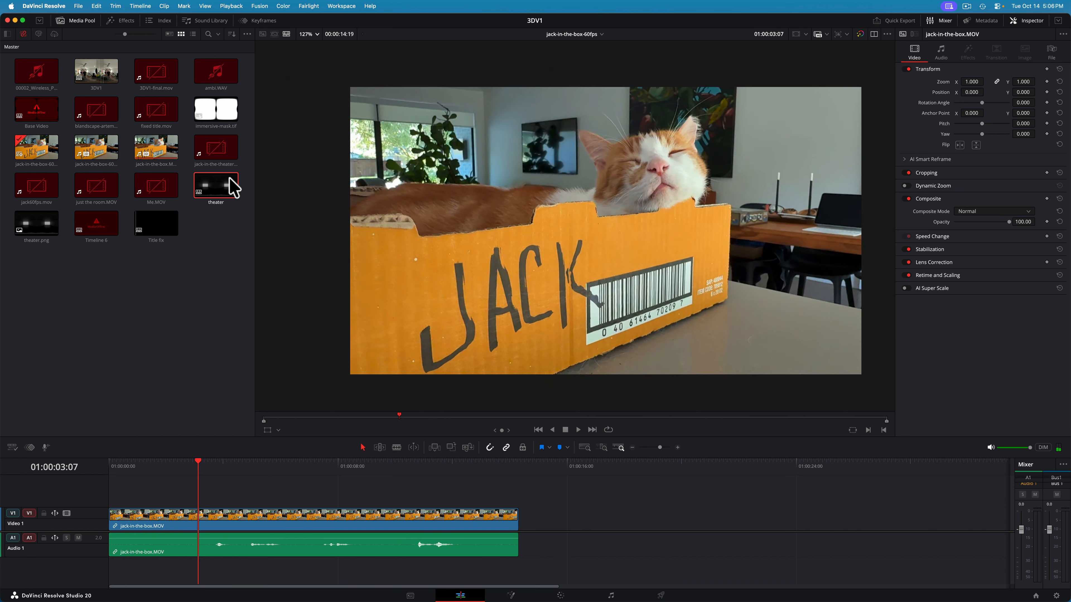
Open the theater timeline and move the playhead to 01:00:09:25 to view the cat video on the theater screen.
{"action": "double_click", "coordinate": [225, 183]}
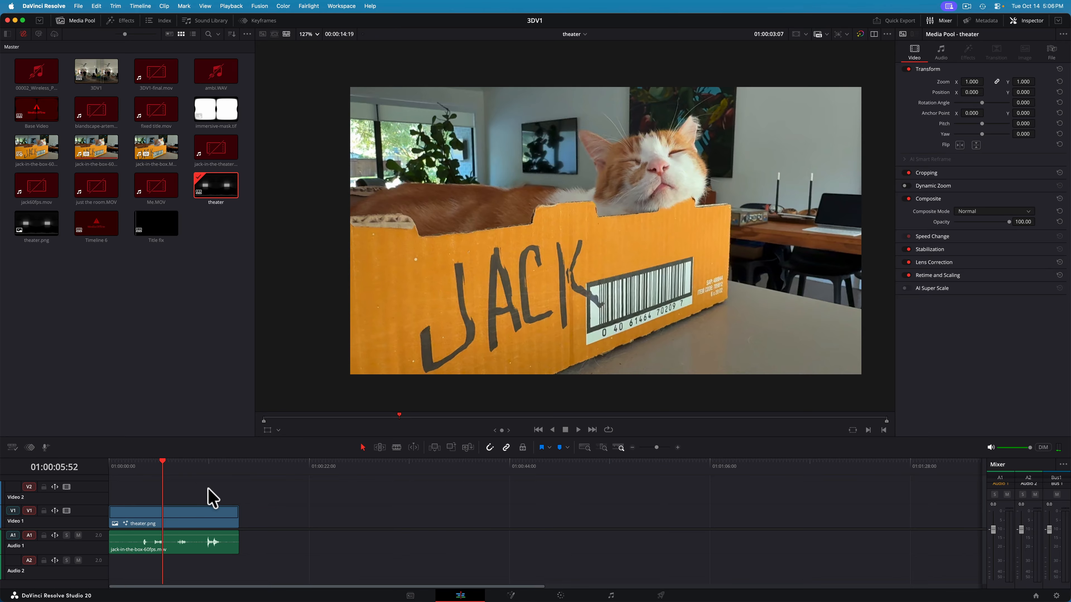
{"action": "left_click", "coordinate": [194, 468]}
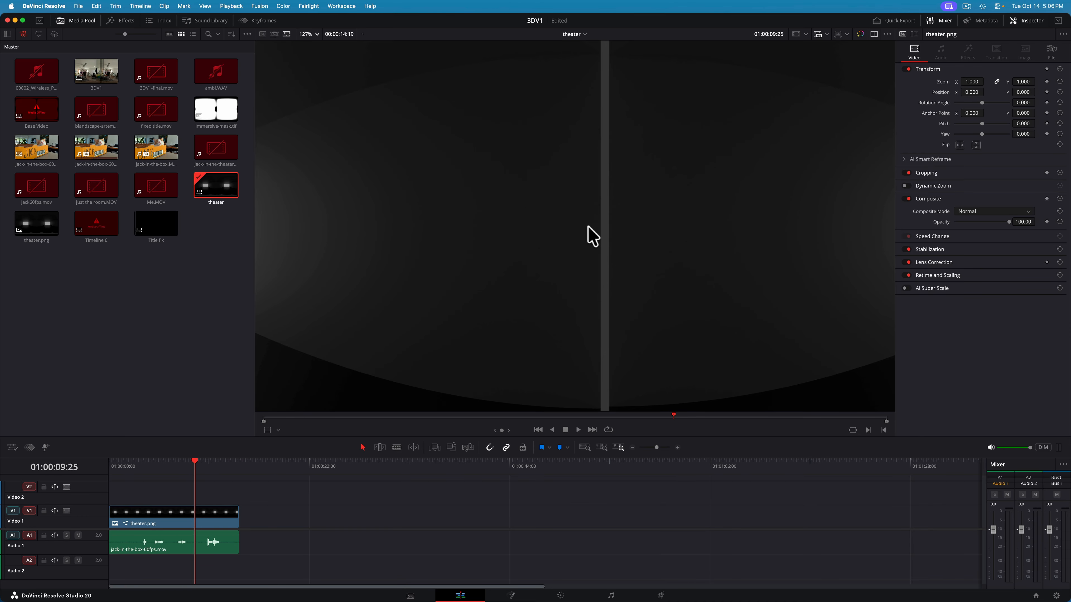
{"action": "scroll", "coordinate": [589, 228], "scroll_direction": "right", "scroll_amount": 15}
{"action": "scroll", "coordinate": [588, 228], "scroll_direction": "left", "scroll_amount": 4}
{"action": "scroll", "coordinate": [588, 228], "scroll_direction": "down", "scroll_amount": 2}
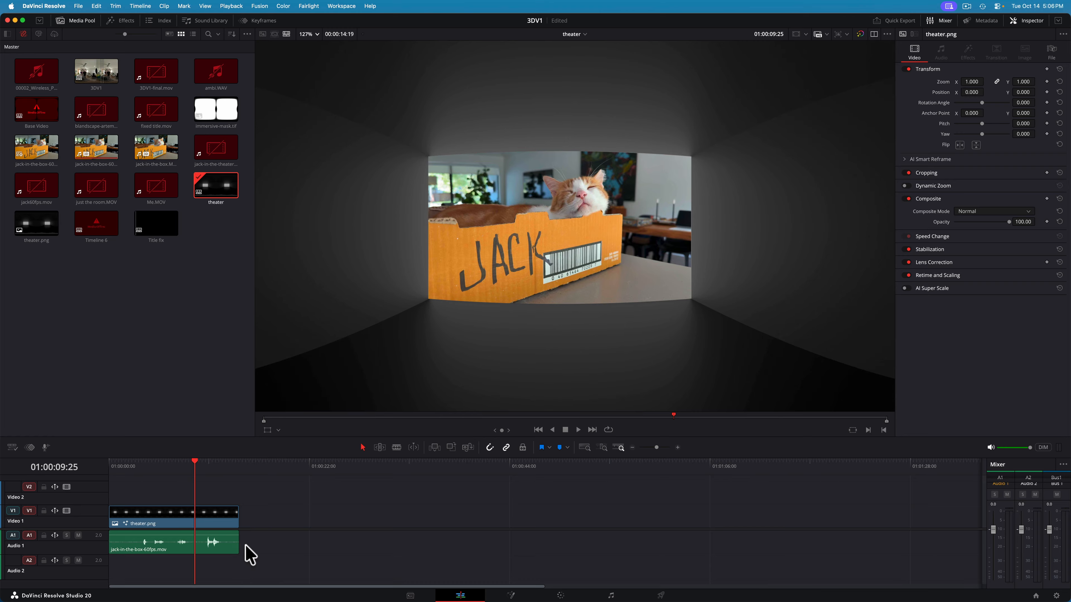
{"action": "key", "text": "shift+z"}
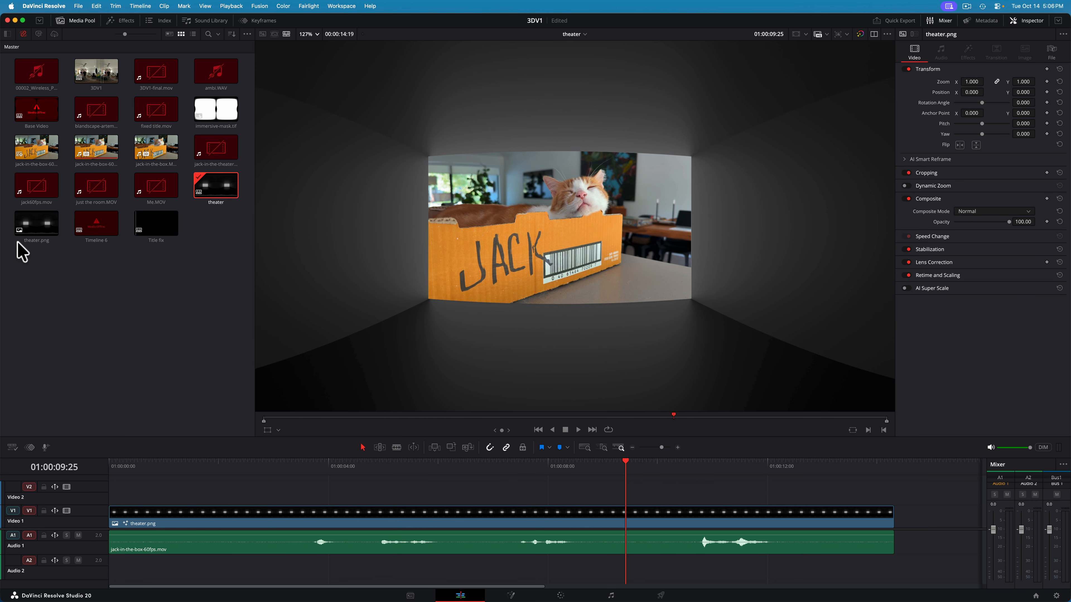
View the side-by-side theater.png background in the source viewer, and look at it full size in Preview.
{"action": "double_click", "coordinate": [33, 228]}
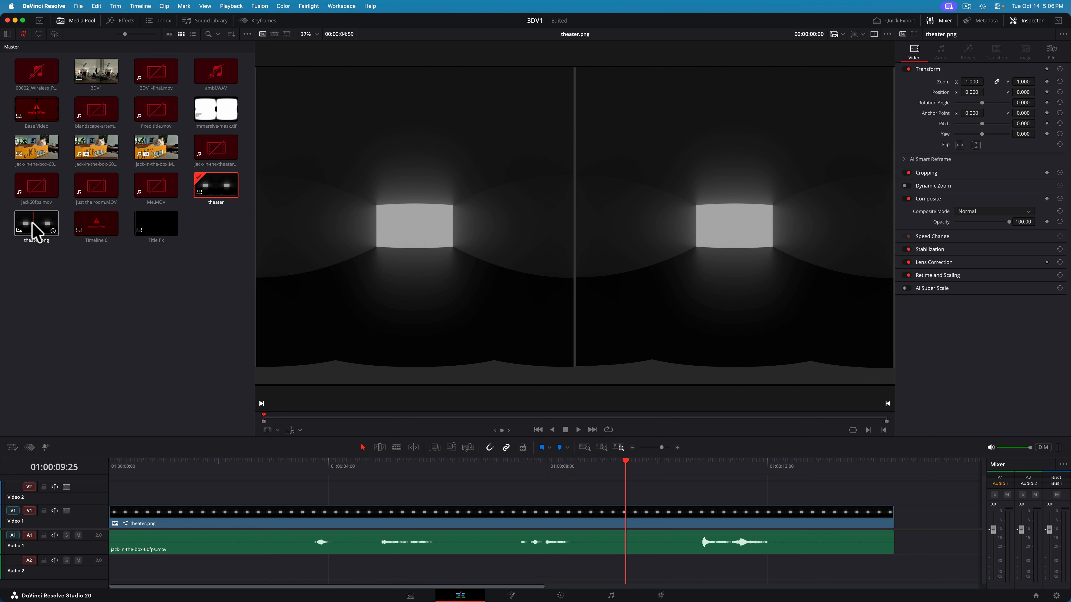
{"action": "key", "text": "q"}
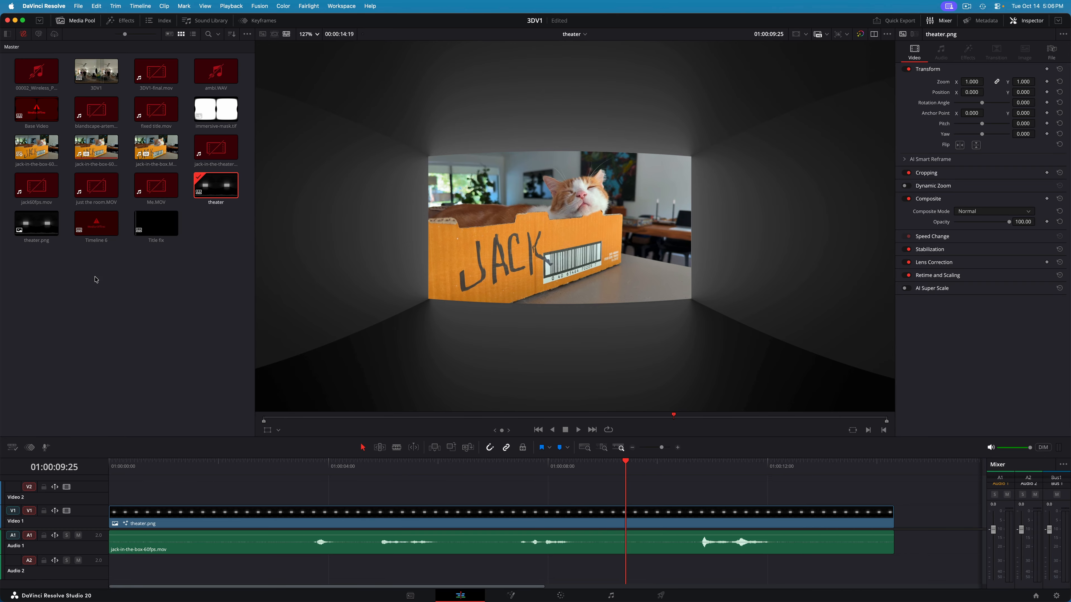
{"action": "key", "text": "ctrl+Right"}
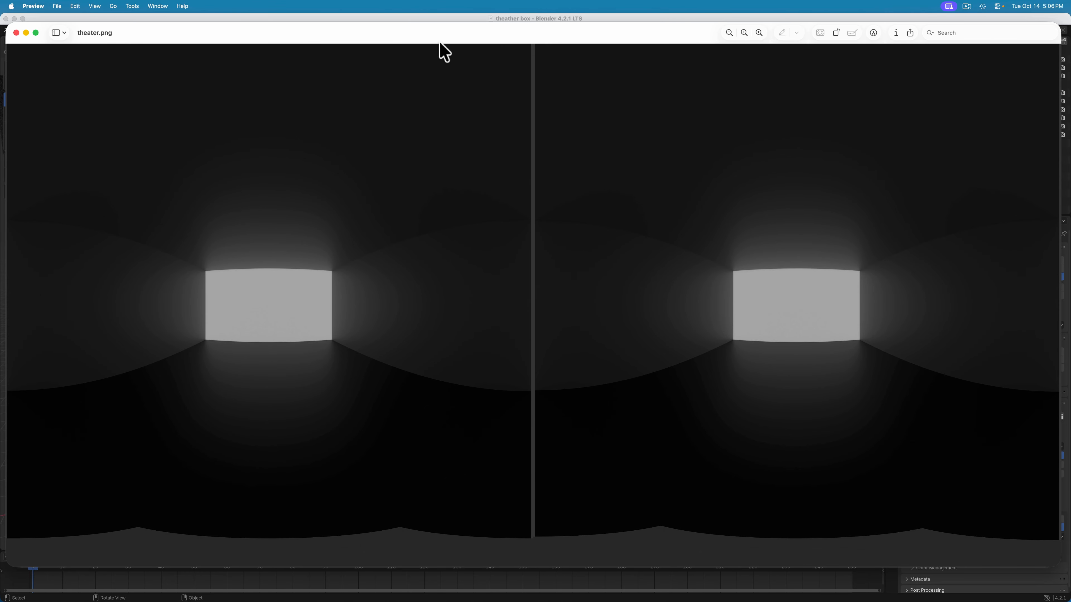
Switch to Blender and examine the theater room model with its screen and panoramic camera from several angles.
{"action": "left_click", "coordinate": [443, 15]}
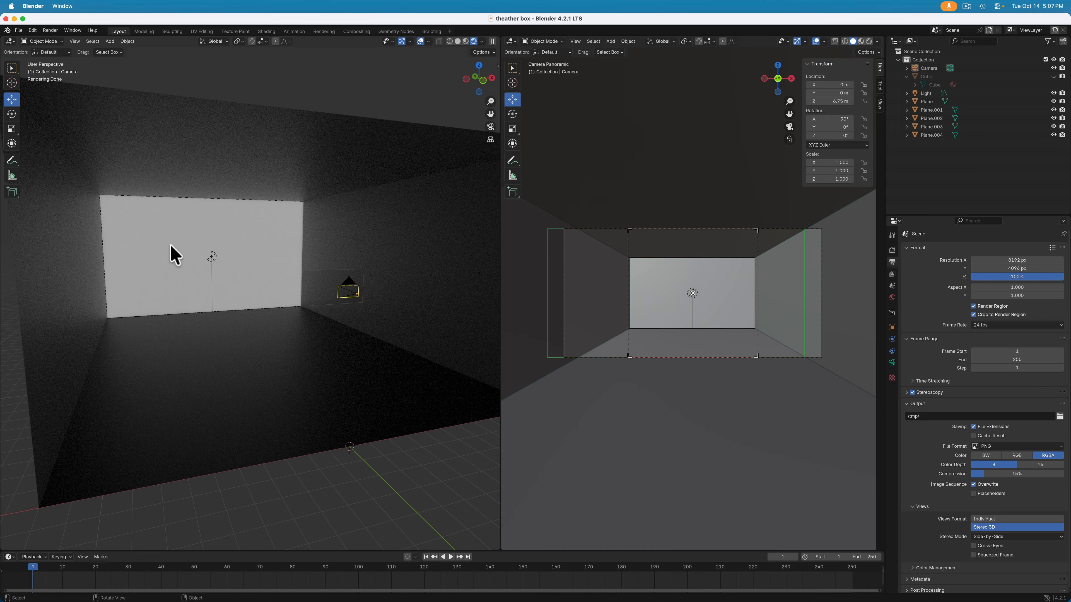
{"action": "scroll", "coordinate": [301, 343], "scroll_direction": "left", "scroll_amount": 5}
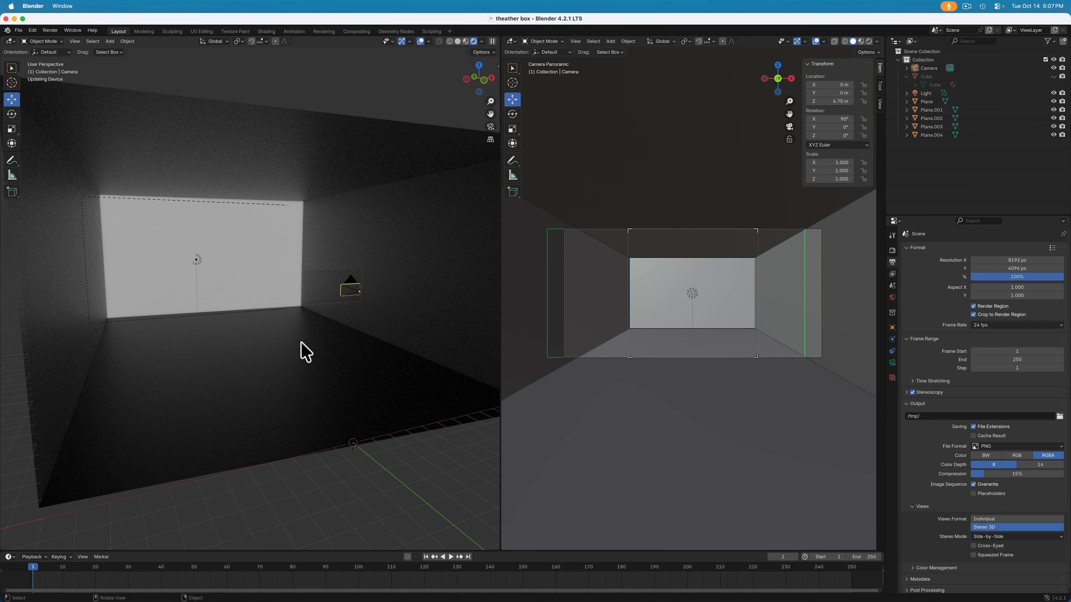
{"action": "scroll", "coordinate": [301, 343], "scroll_direction": "left", "scroll_amount": 5}
{"action": "scroll", "coordinate": [301, 343], "scroll_direction": "right", "scroll_amount": 10}
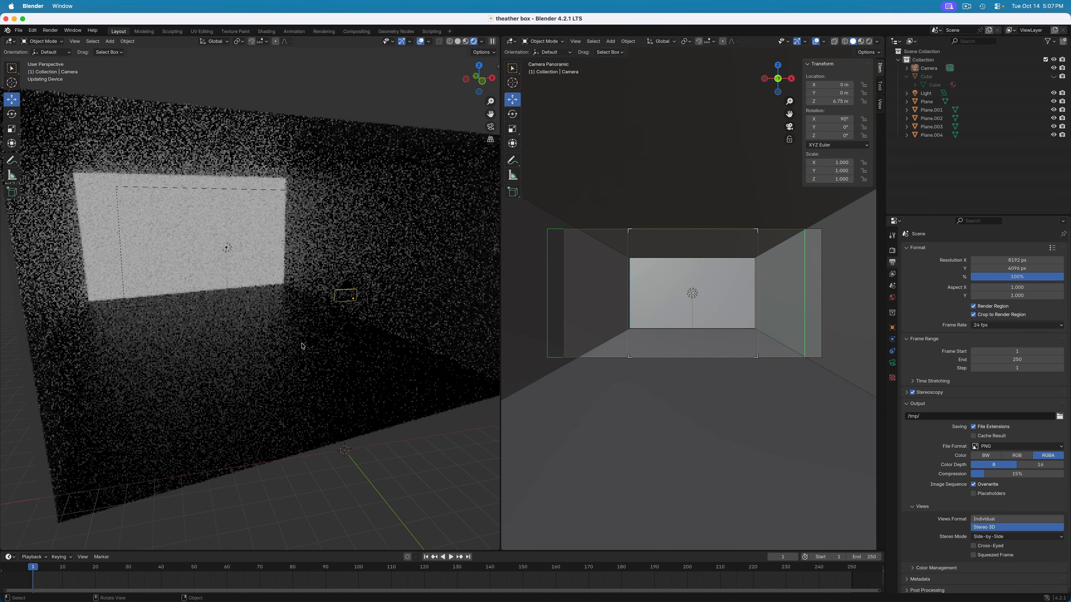
{"action": "scroll", "coordinate": [301, 343], "scroll_direction": "right", "scroll_amount": 2}
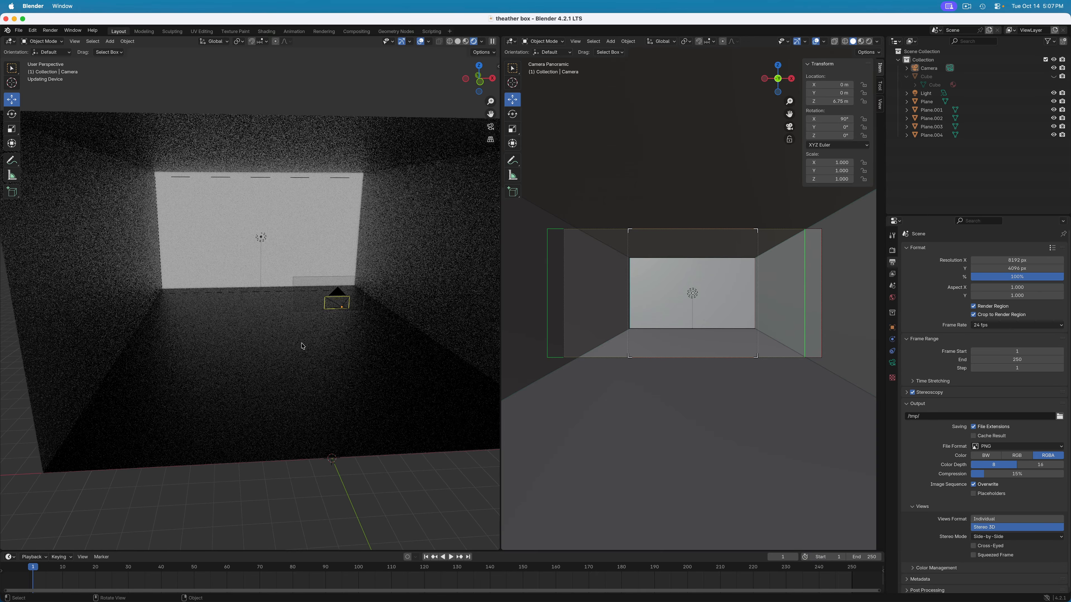
{"action": "scroll", "coordinate": [302, 343], "scroll_direction": "down", "scroll_amount": 2}
{"action": "scroll", "coordinate": [301, 343], "scroll_direction": "left", "scroll_amount": 2}
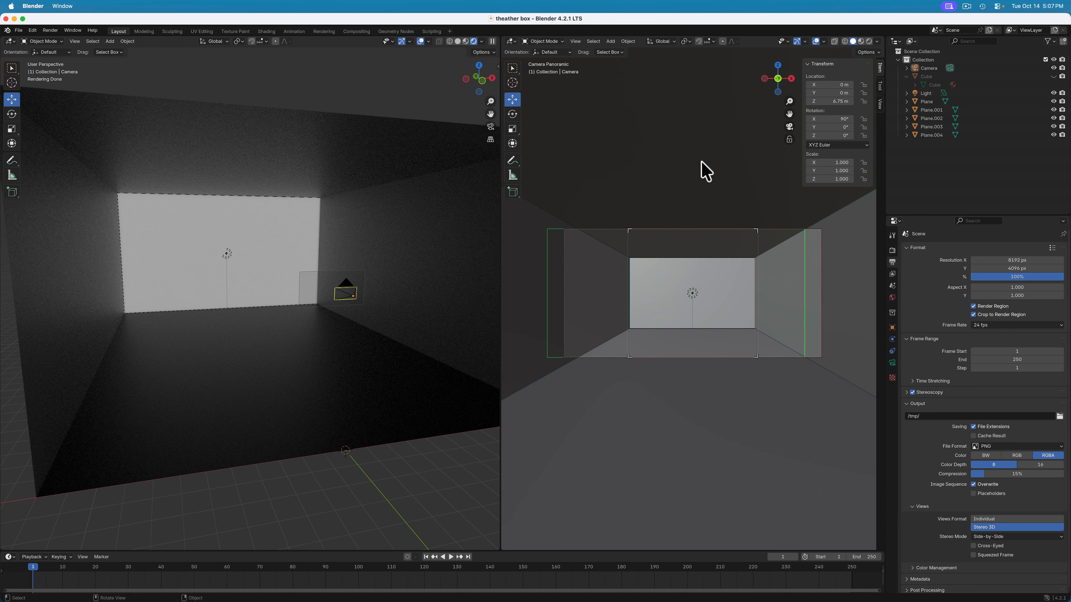
Switch back to DaVinci Resolve and examine the complete side-by-side theater composite with both eyes' images.
{"action": "key", "text": "super+Tab"}
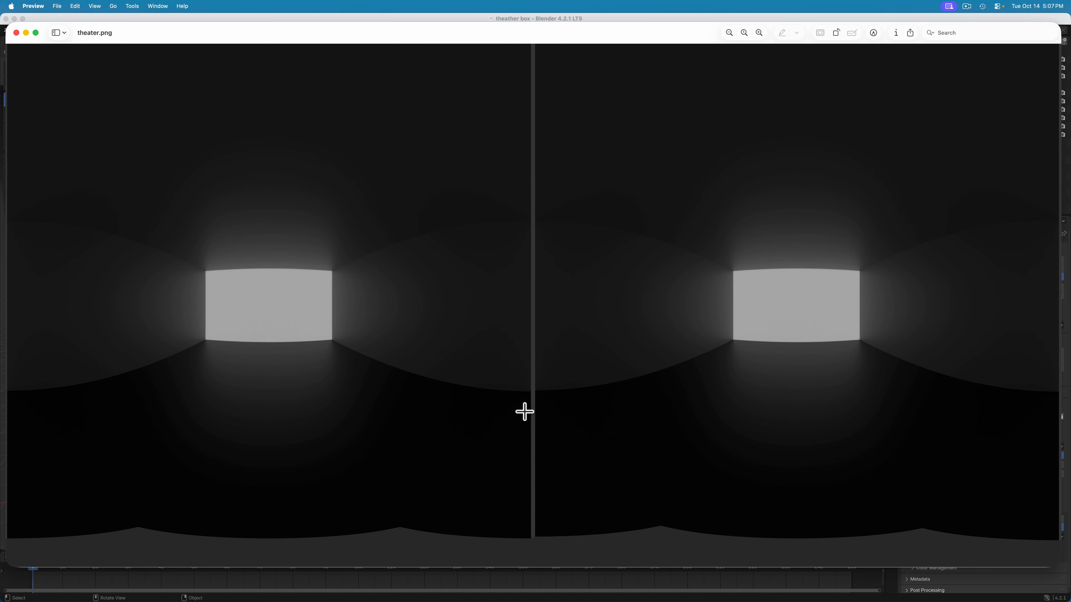
{"action": "key", "text": "ctrl+Left"}
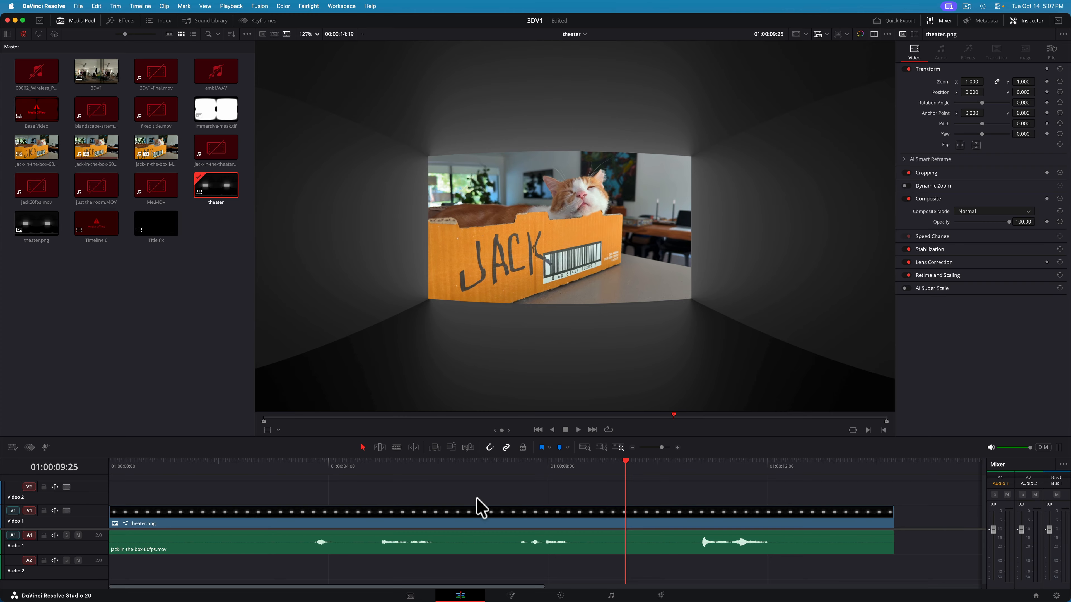
{"action": "scroll", "coordinate": [626, 196], "scroll_direction": "down", "scroll_amount": 10}
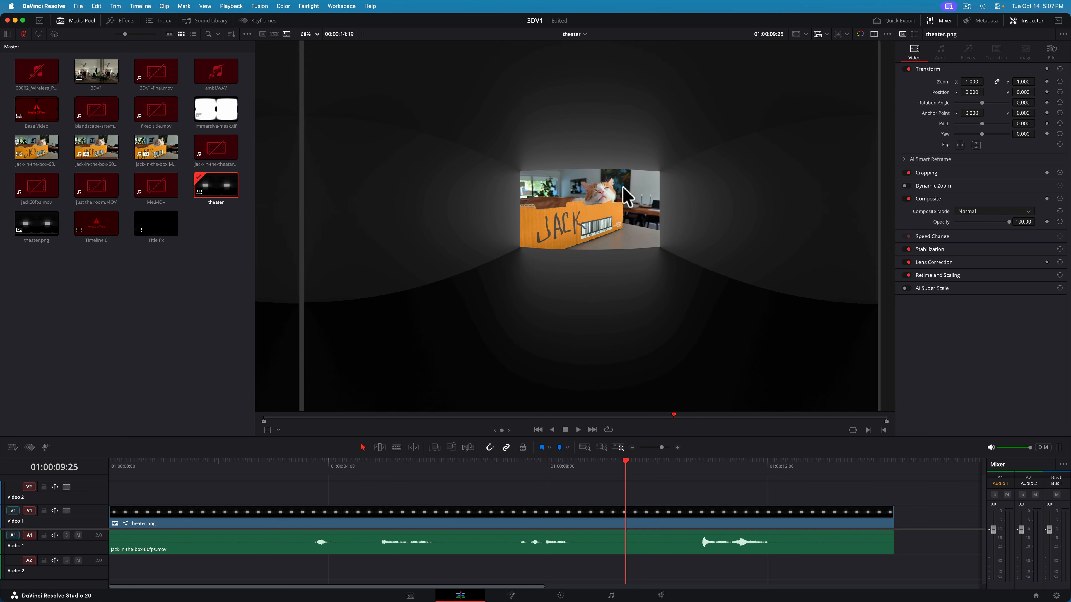
{"action": "scroll", "coordinate": [624, 191], "scroll_direction": "left", "scroll_amount": 5}
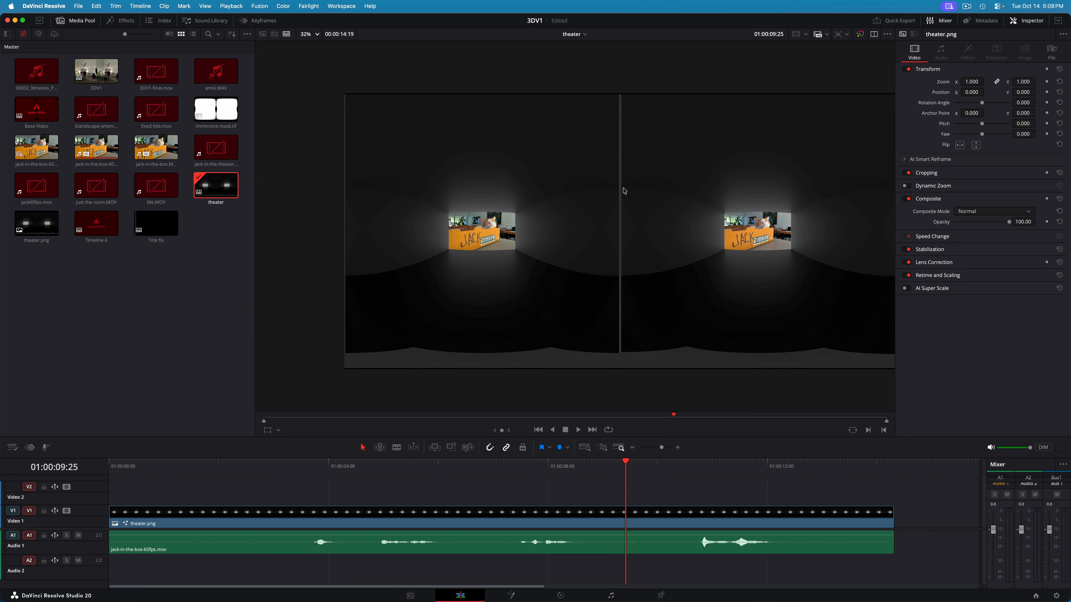
{"action": "scroll", "coordinate": [624, 191], "scroll_direction": "right", "scroll_amount": 2}
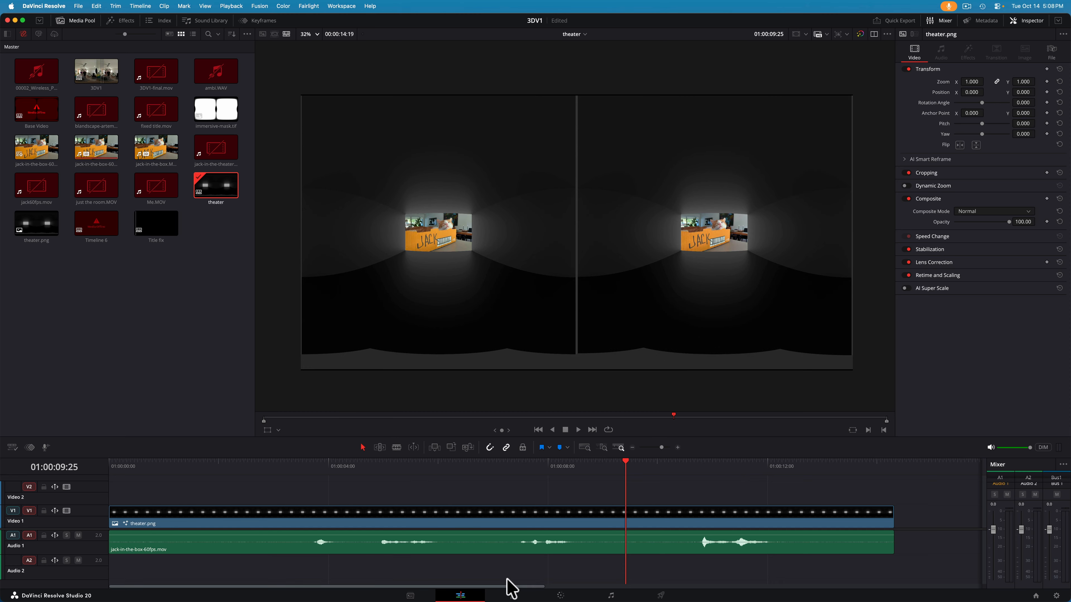
Open the node composition of the theater.png clip in Fusion.
{"action": "left_click", "coordinate": [513, 595]}
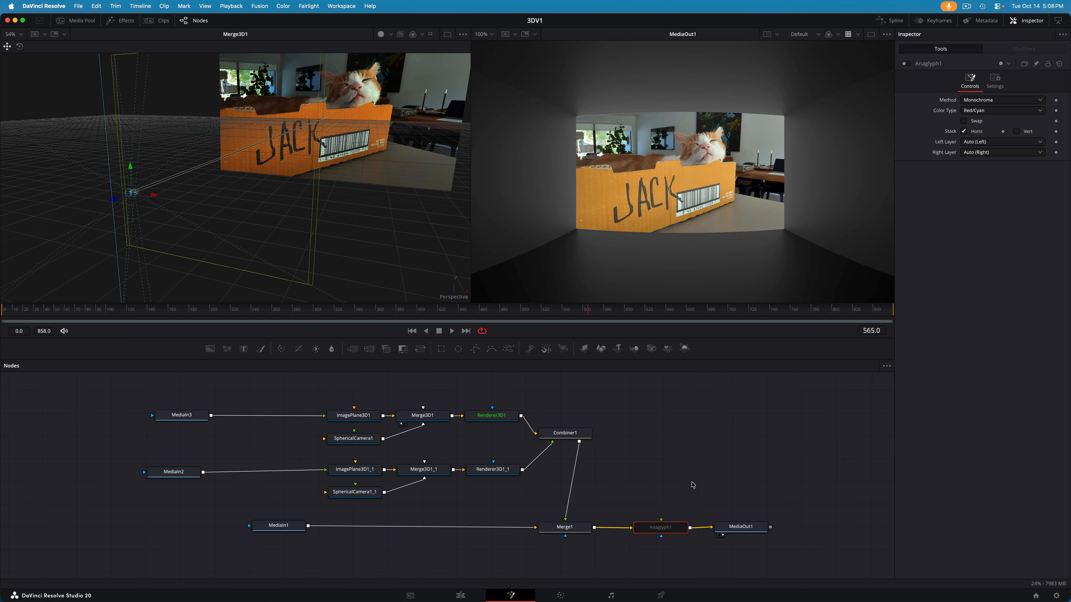
{"action": "left_click", "coordinate": [462, 595]}
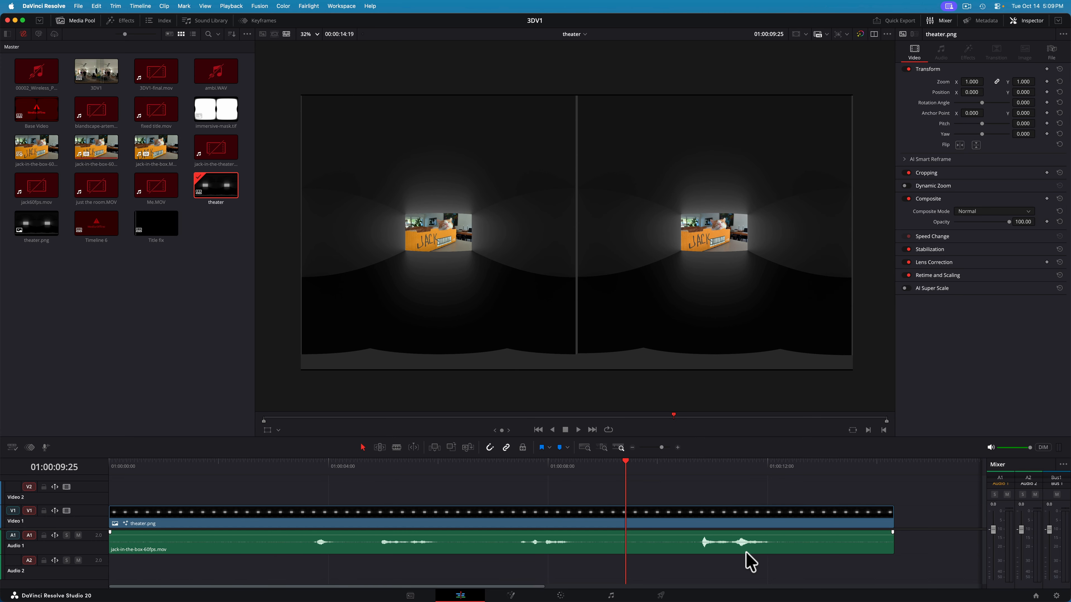
{"action": "left_click", "coordinate": [511, 596]}
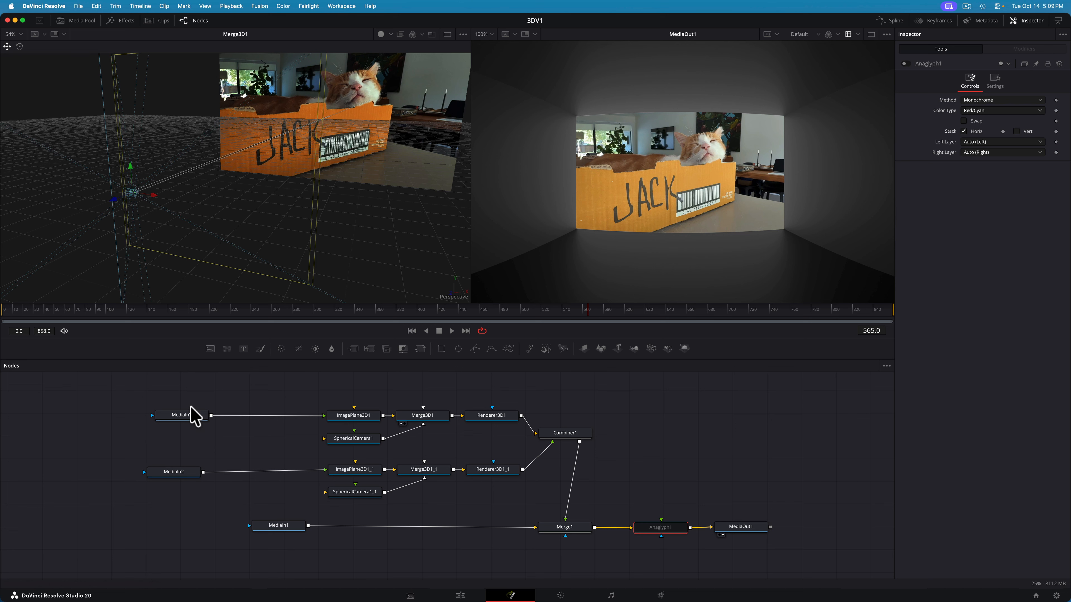
Check the clip source and Stereo Eye setting of the MediaIn3 and MediaIn2 nodes.
{"action": "mouse_move", "coordinate": [188, 416]}
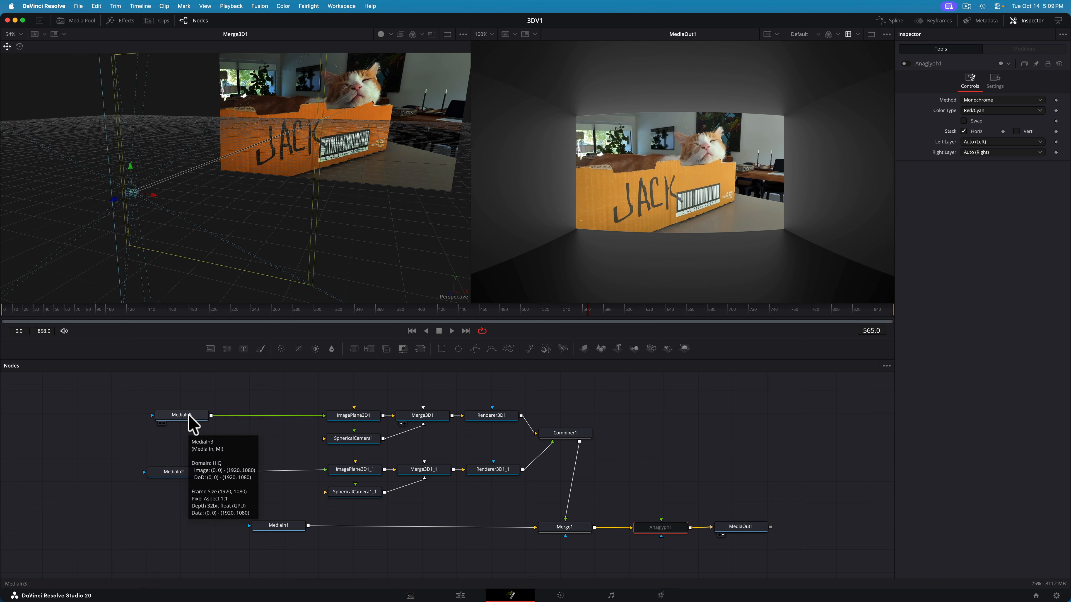
{"action": "left_click", "coordinate": [190, 418]}
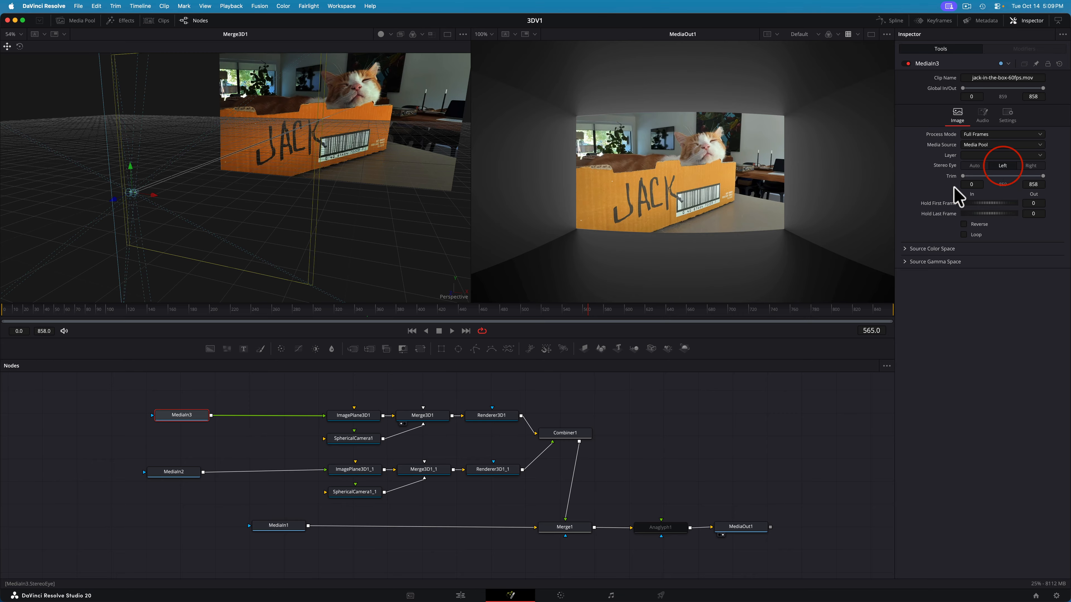
{"action": "left_click", "coordinate": [179, 475]}
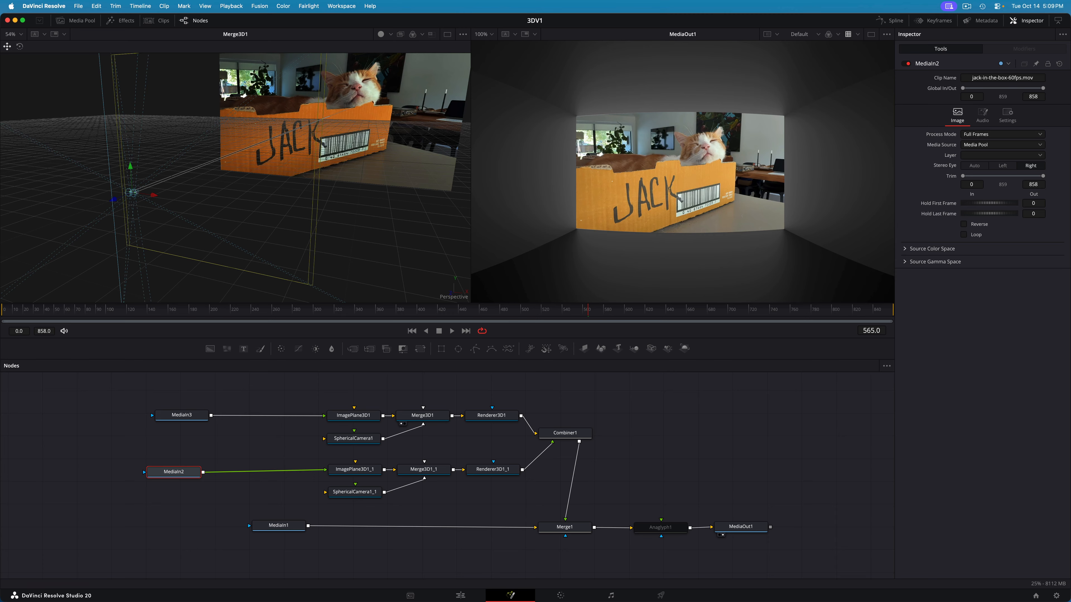
{"action": "left_click", "coordinate": [192, 416]}
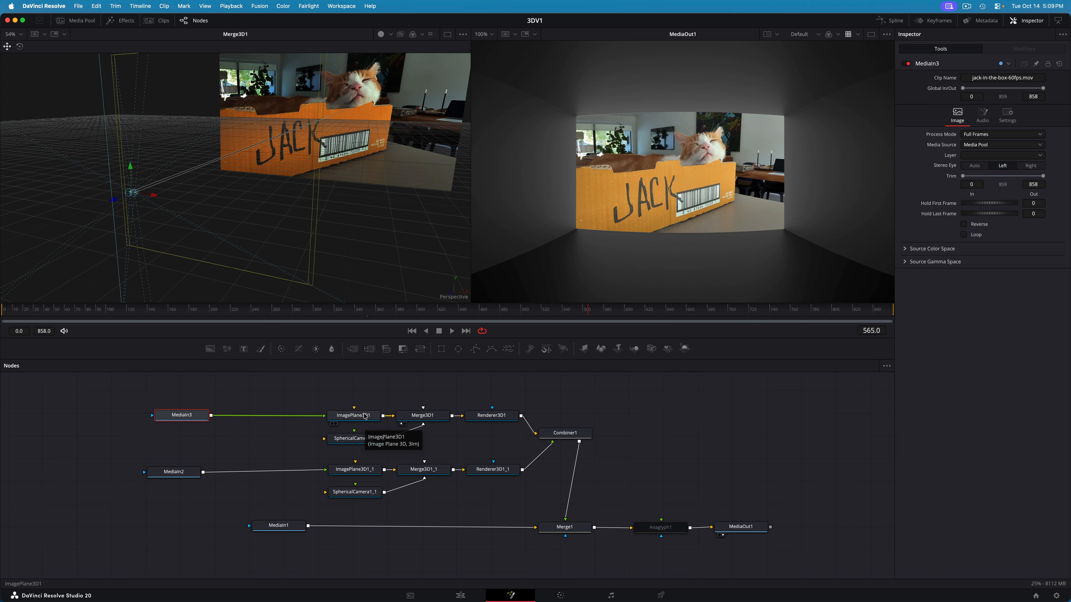
Examine the SphericalCamera1 layout and stereo settings, and compare the transforms of ImagePlane3D1 and ImagePlane3D1_1 for the two eyes.
{"action": "left_click", "coordinate": [348, 442]}
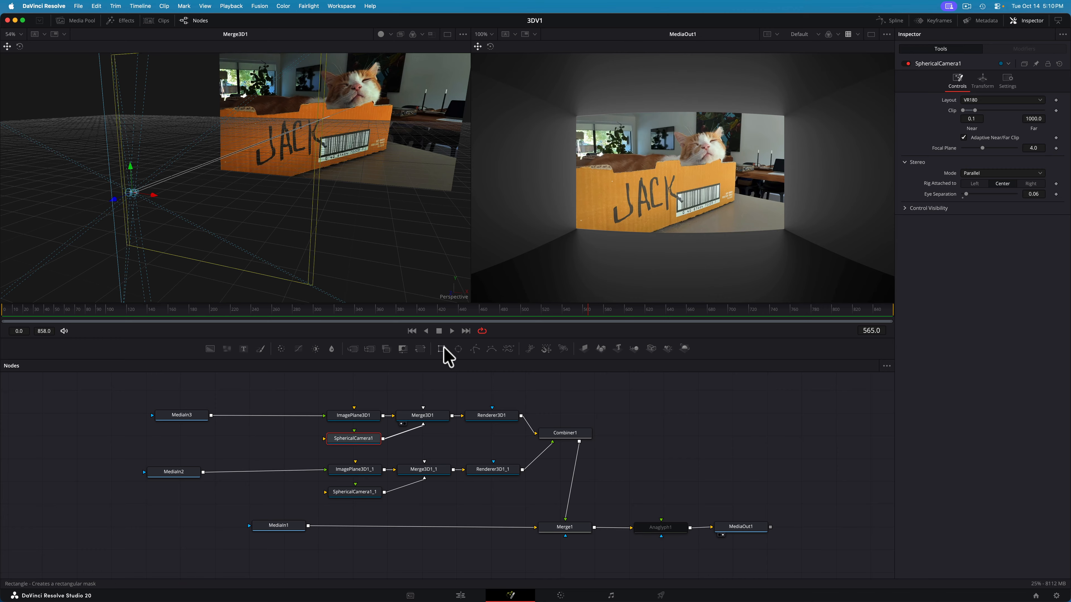
{"action": "left_click", "coordinate": [369, 417]}
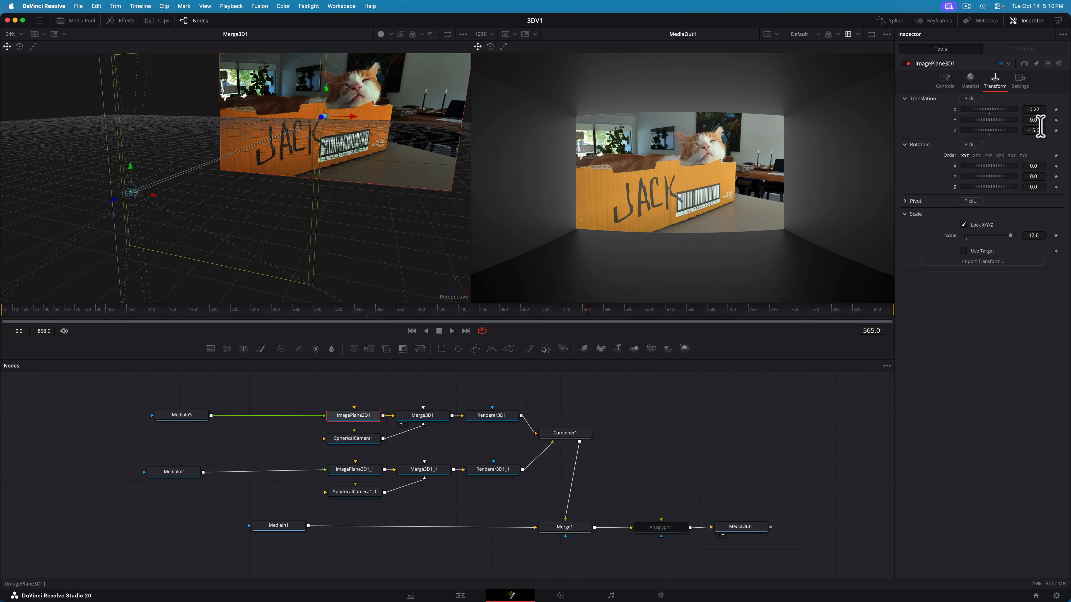
{"action": "scroll", "coordinate": [791, 202], "scroll_direction": "right", "scroll_amount": 5}
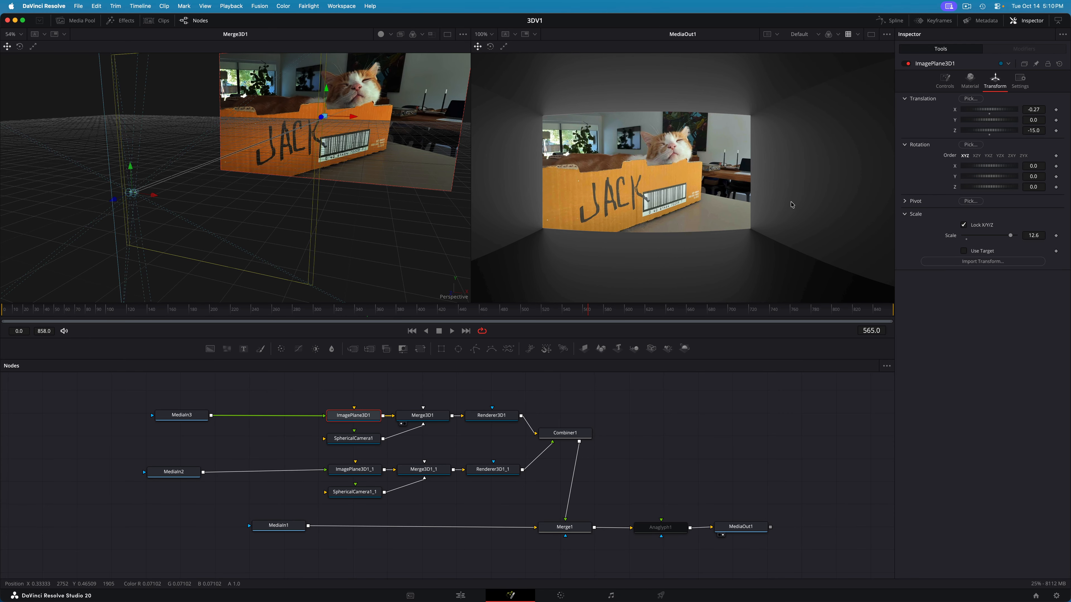
{"action": "scroll", "coordinate": [791, 204], "scroll_direction": "right", "scroll_amount": 15}
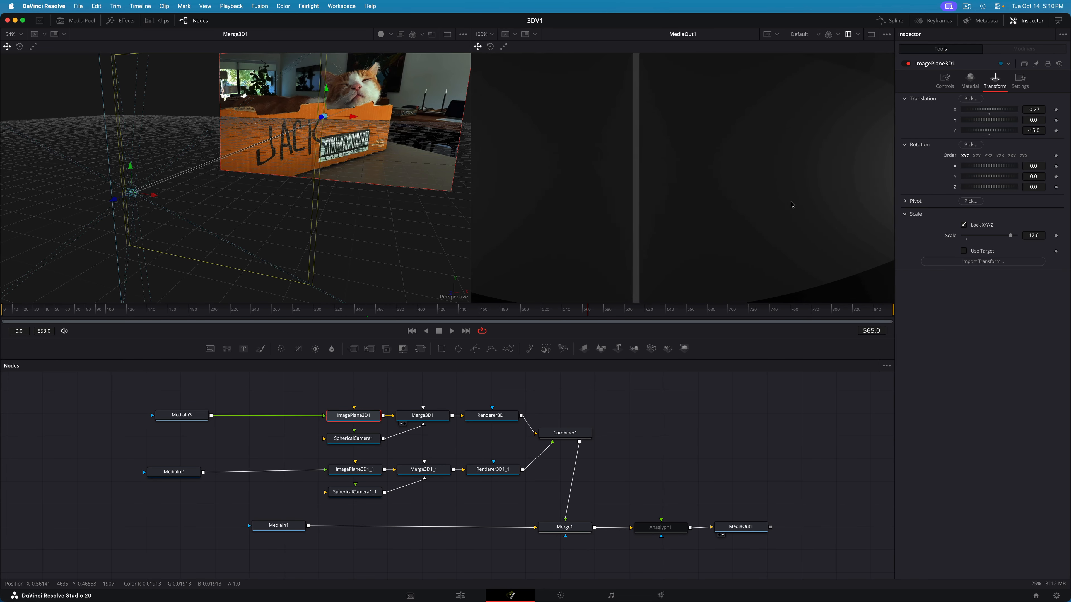
{"action": "scroll", "coordinate": [791, 205], "scroll_direction": "right", "scroll_amount": 4}
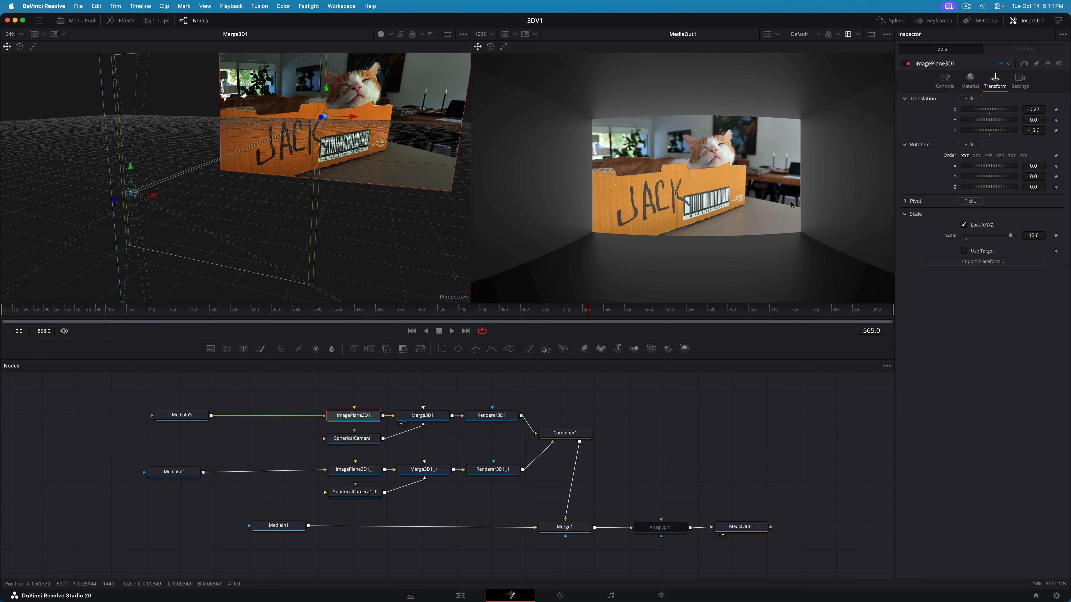
{"action": "left_click", "coordinate": [365, 472]}
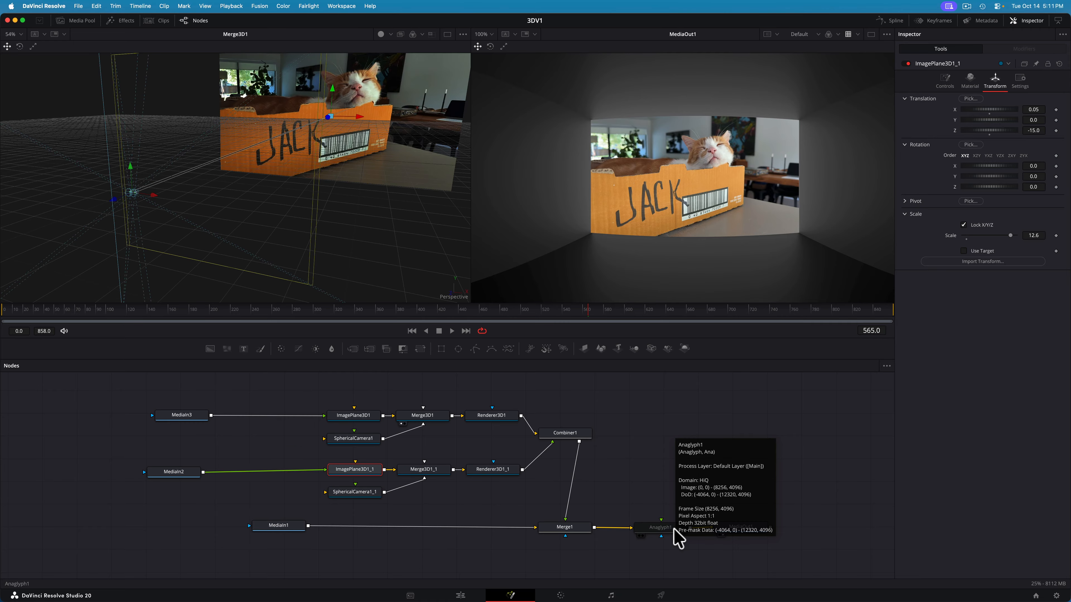
Enable the Anaglyph1 node between Merge1 and MediaOut1.
{"action": "left_click", "coordinate": [653, 529]}
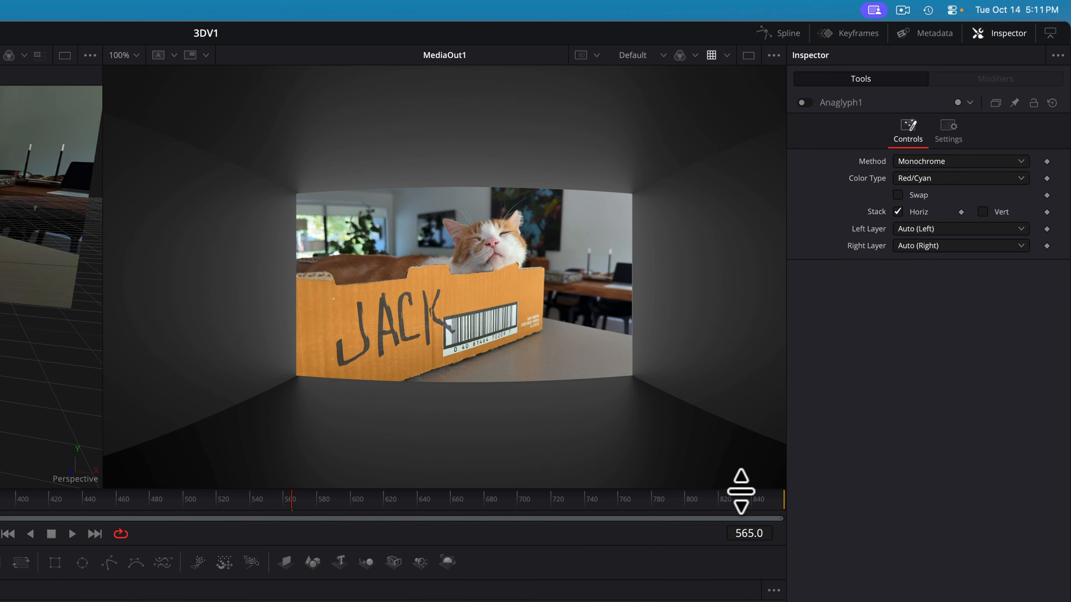
{"action": "left_click", "coordinate": [789, 109]}
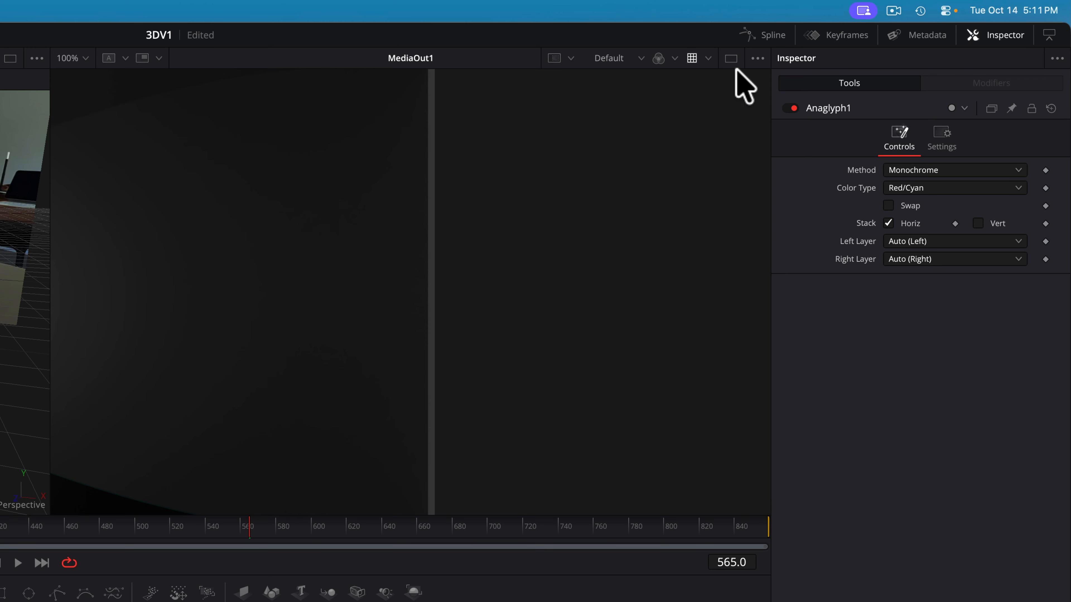
Set the MediaOut1 viewer's 360° view to VR180 to check the anaglyph alignment, and disable the Anaglyph1 node.
{"action": "left_click", "coordinate": [758, 58]}
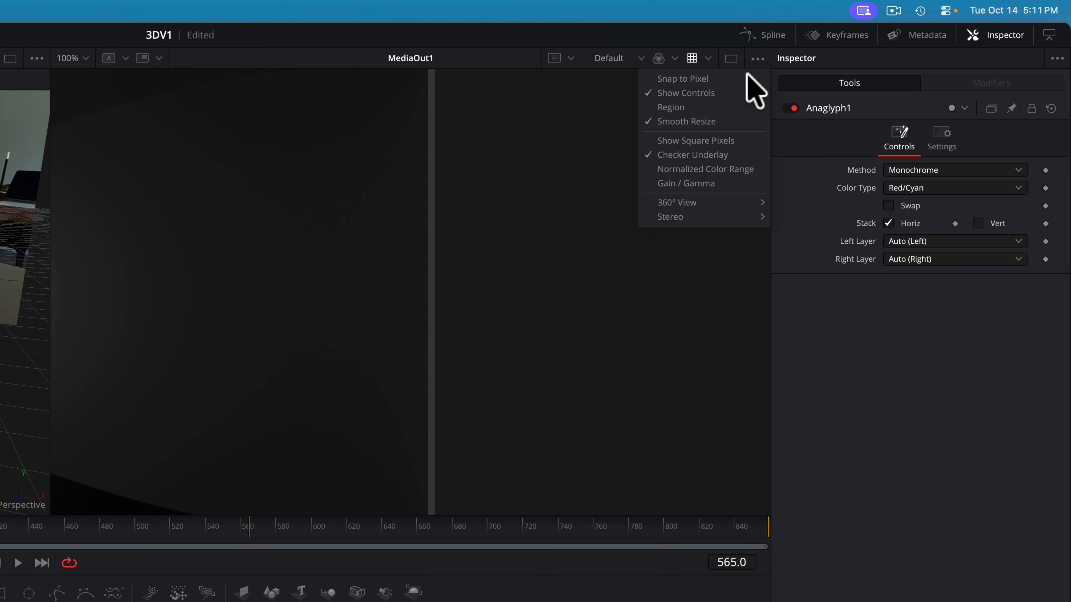
{"action": "mouse_move", "coordinate": [737, 202]}
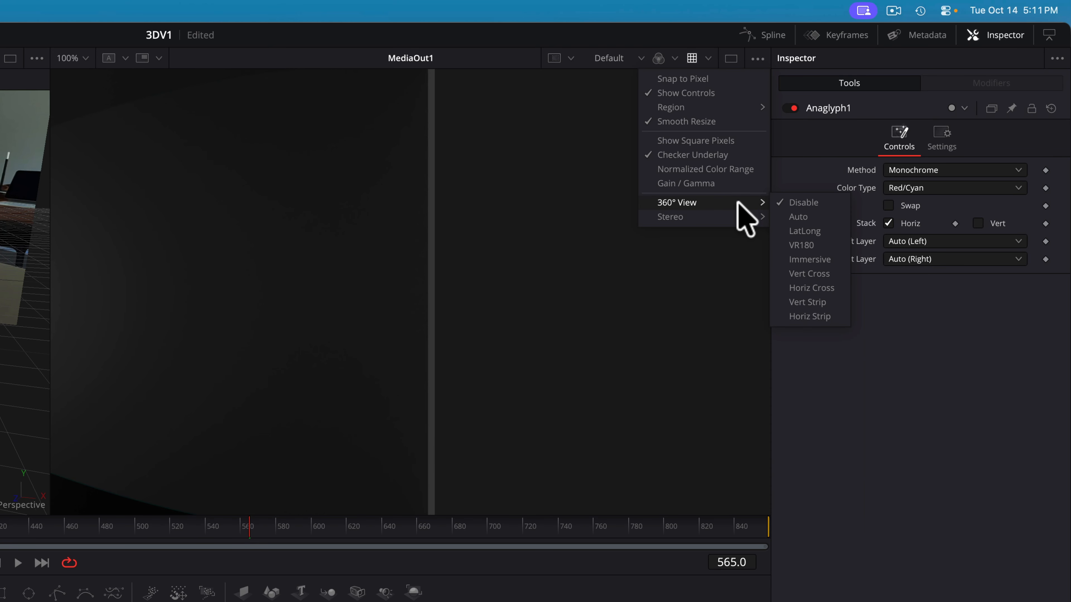
{"action": "left_click", "coordinate": [808, 245]}
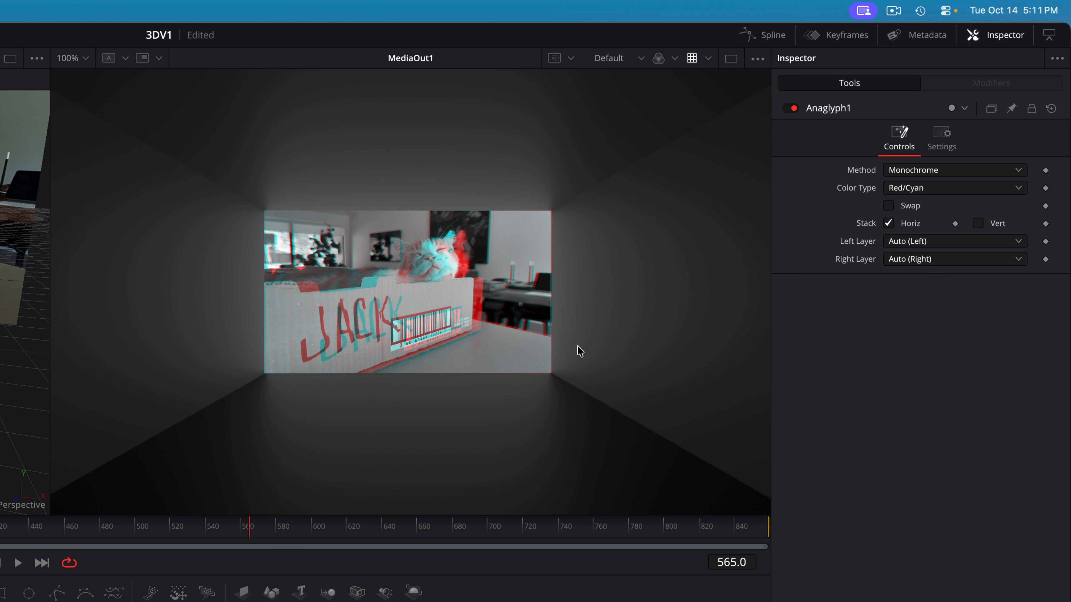
{"action": "left_click", "coordinate": [790, 108]}
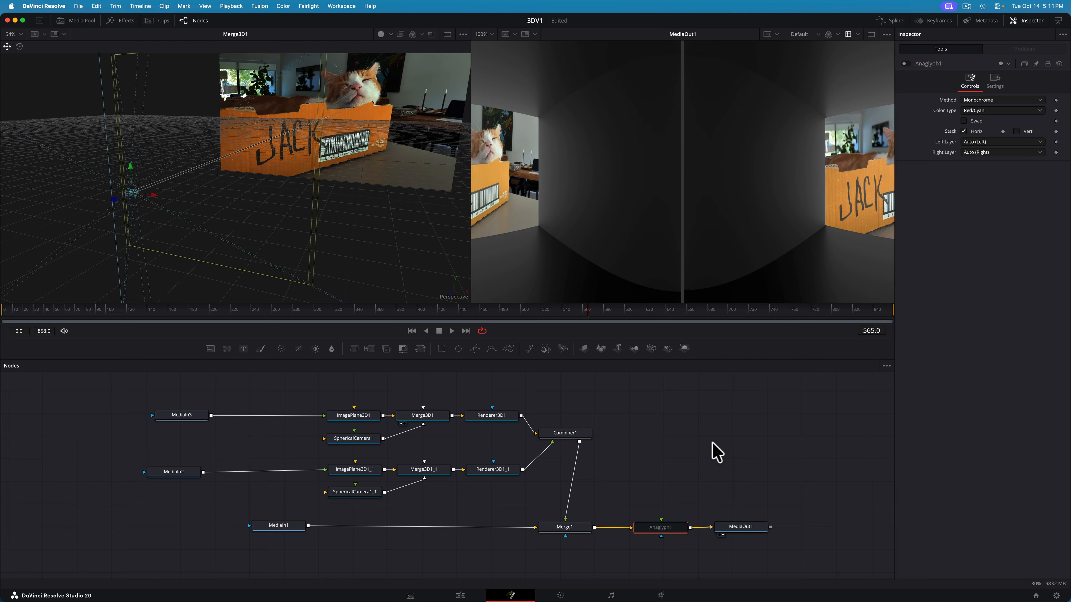
Open the delivery settings for the theater timeline and set the Stereoscopic 3D output to Left eye.
{"action": "left_click", "coordinate": [661, 595]}
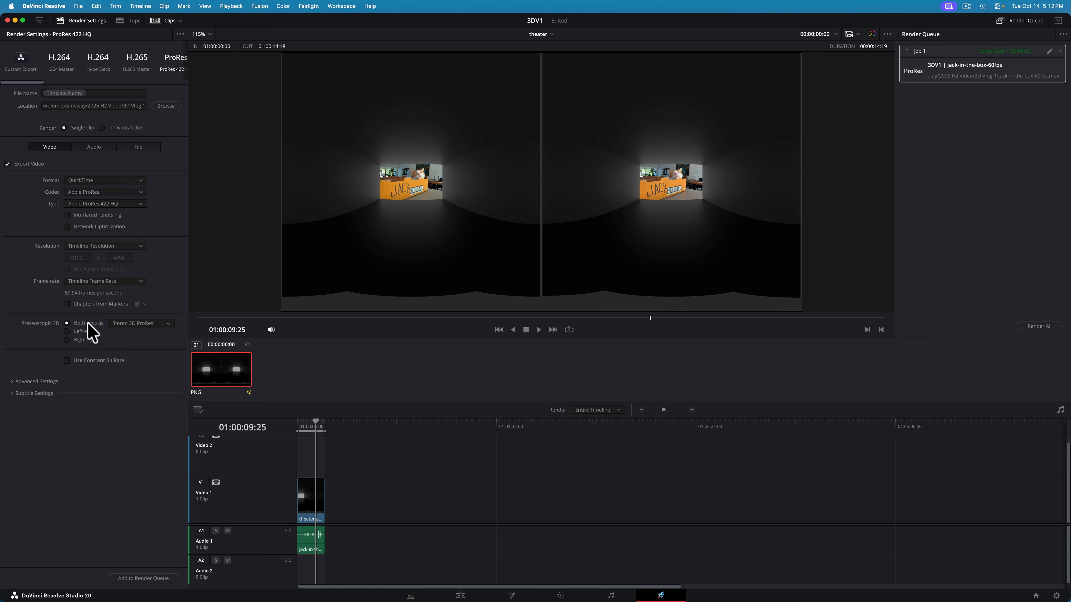
{"action": "left_click", "coordinate": [79, 333]}
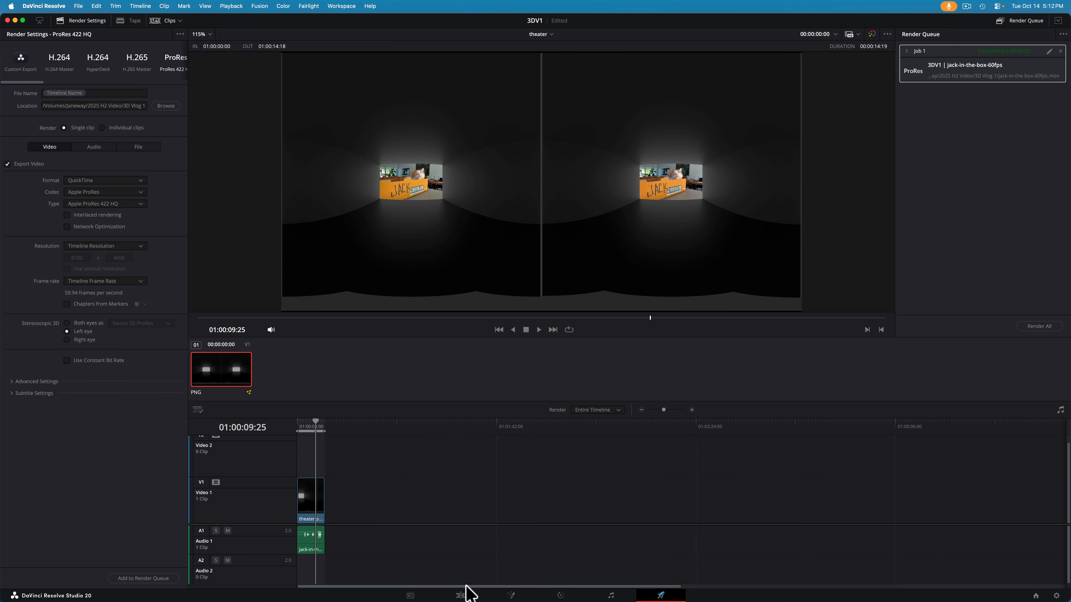
Open the Base Video timeline for editing and move the playhead to the jack-in-the-theater clip at 01:03:50:15.
{"action": "left_click", "coordinate": [461, 595]}
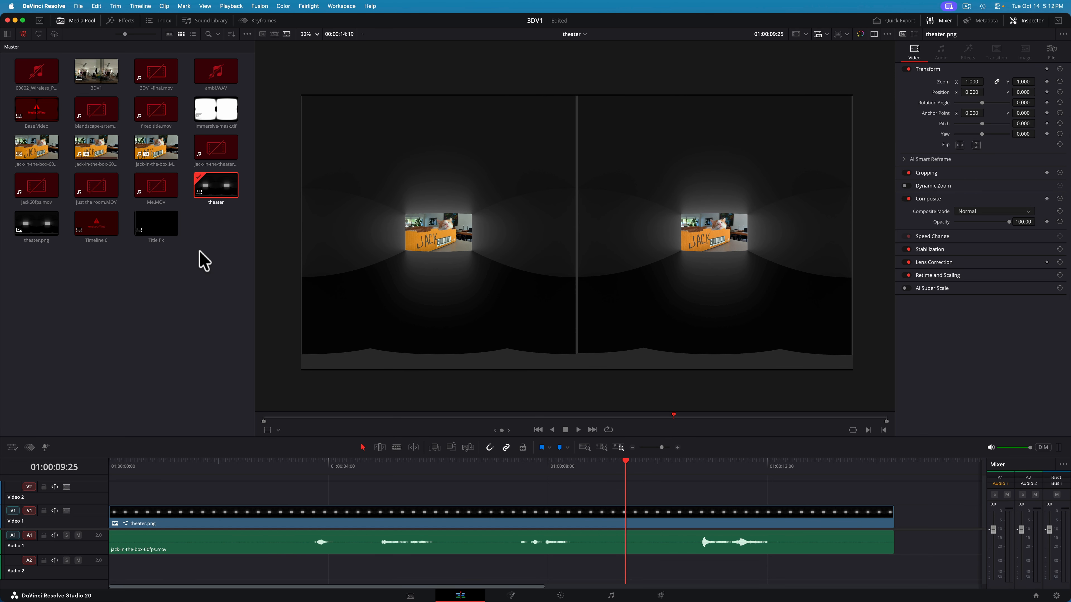
{"action": "double_click", "coordinate": [38, 112]}
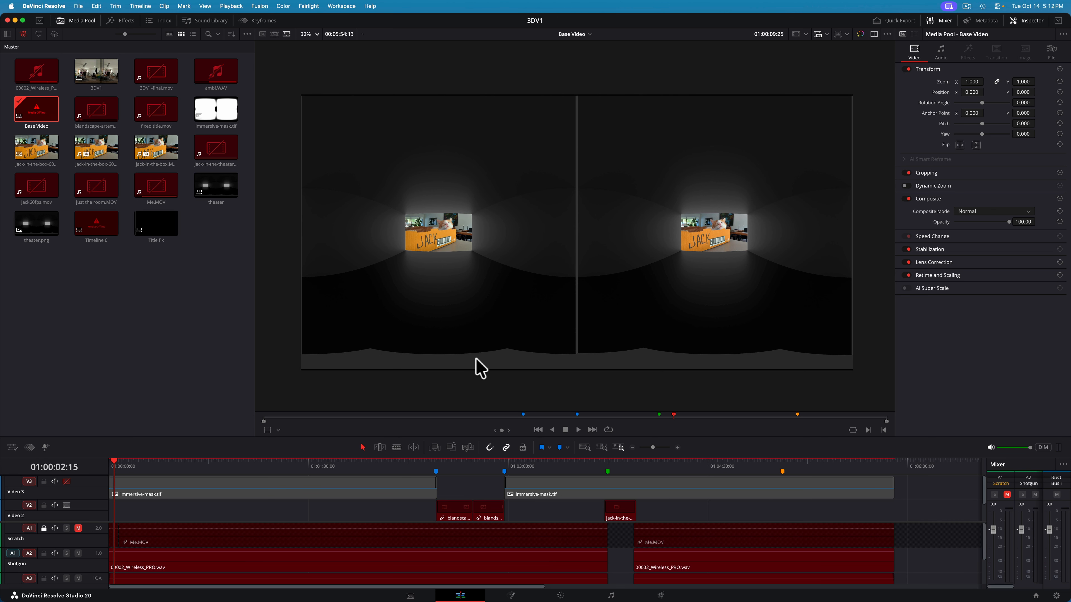
{"action": "left_click", "coordinate": [619, 467]}
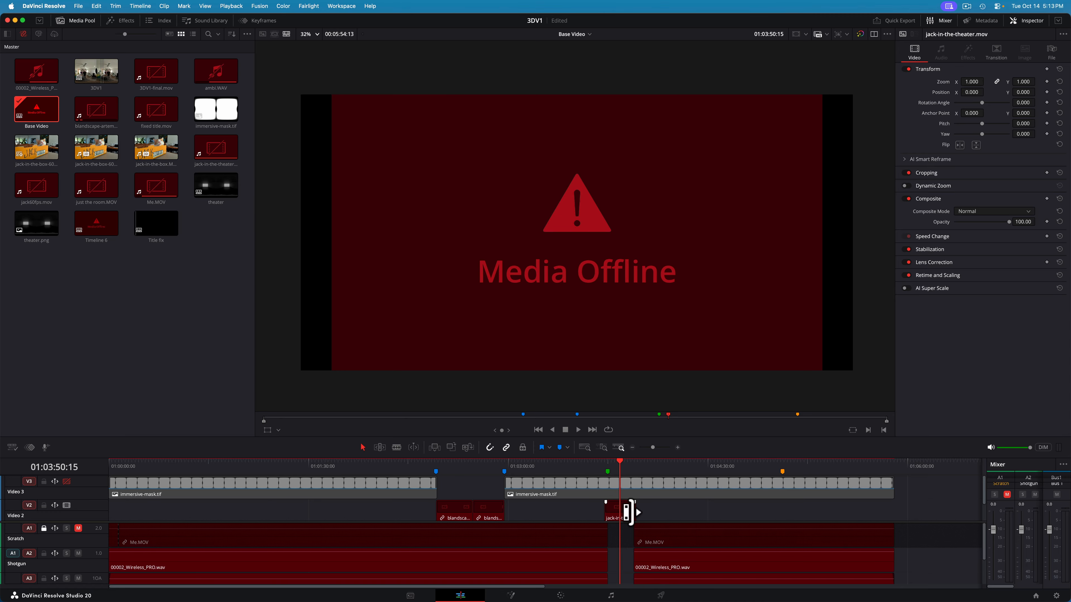
Reopen the theater timeline and scrub through the middle of the theater.png clip.
{"action": "double_click", "coordinate": [216, 187]}
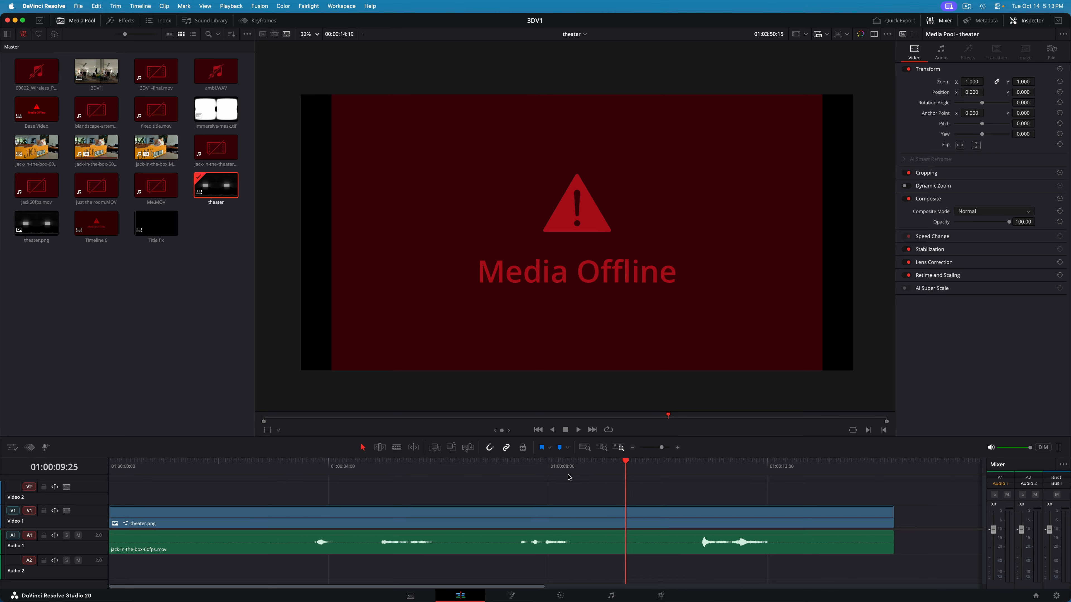
{"action": "left_click_drag", "start_coordinate": [592, 469], "coordinate": [646, 463]}
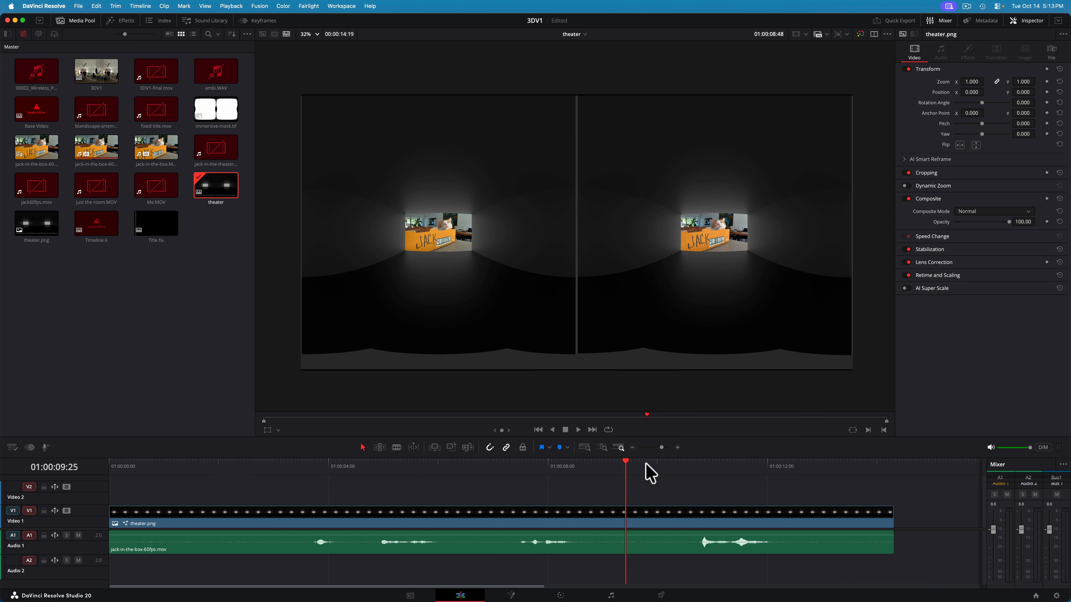